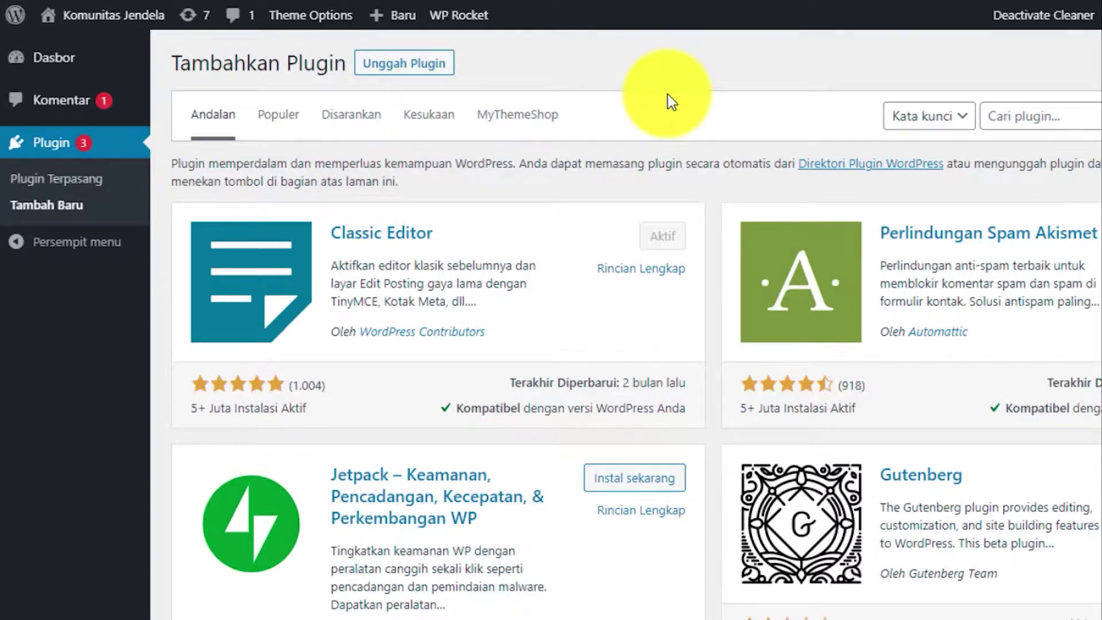
Step: Search the plugin directory for "wp bulk delete", then install and activate the WP Bulk Delete plugin by Xylus Themes
click(1072, 110)
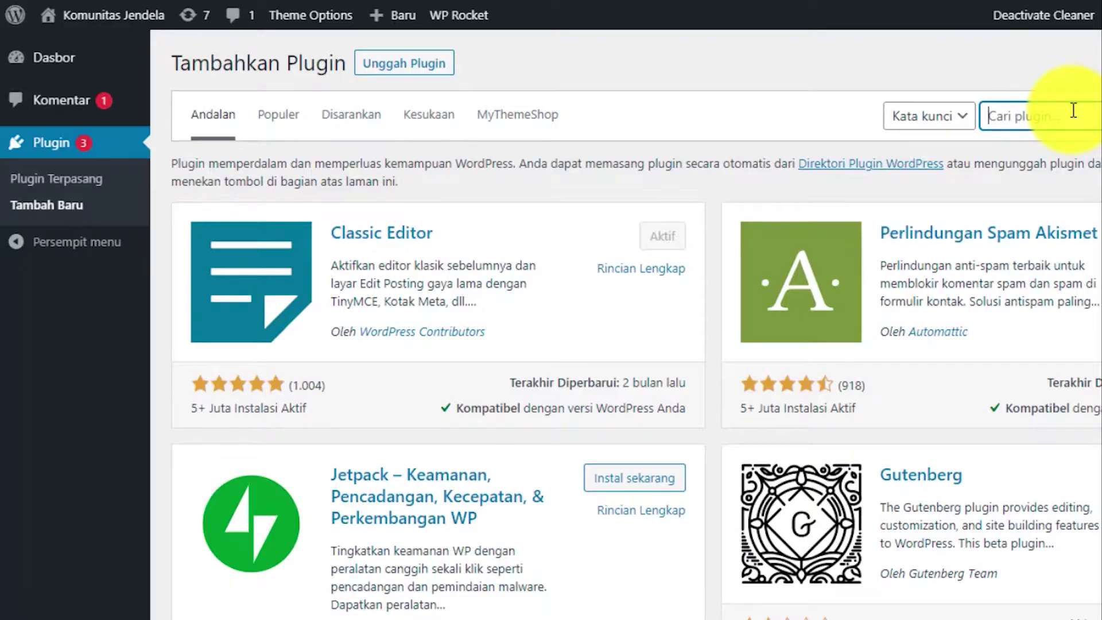
text(wp bulk delete)
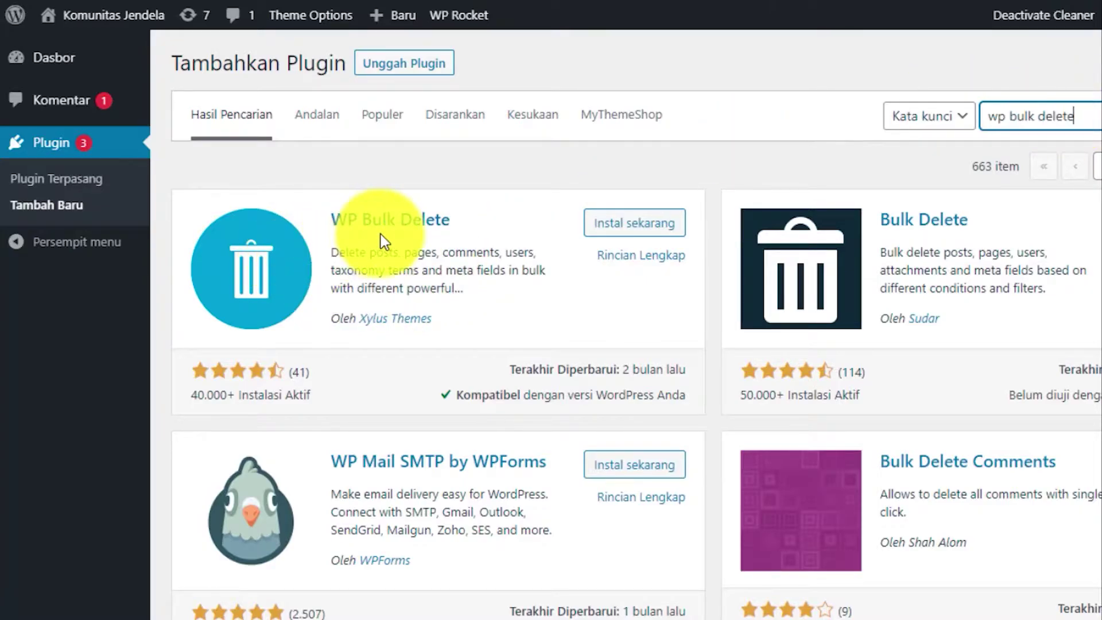
scroll(976, 260, down, 3)
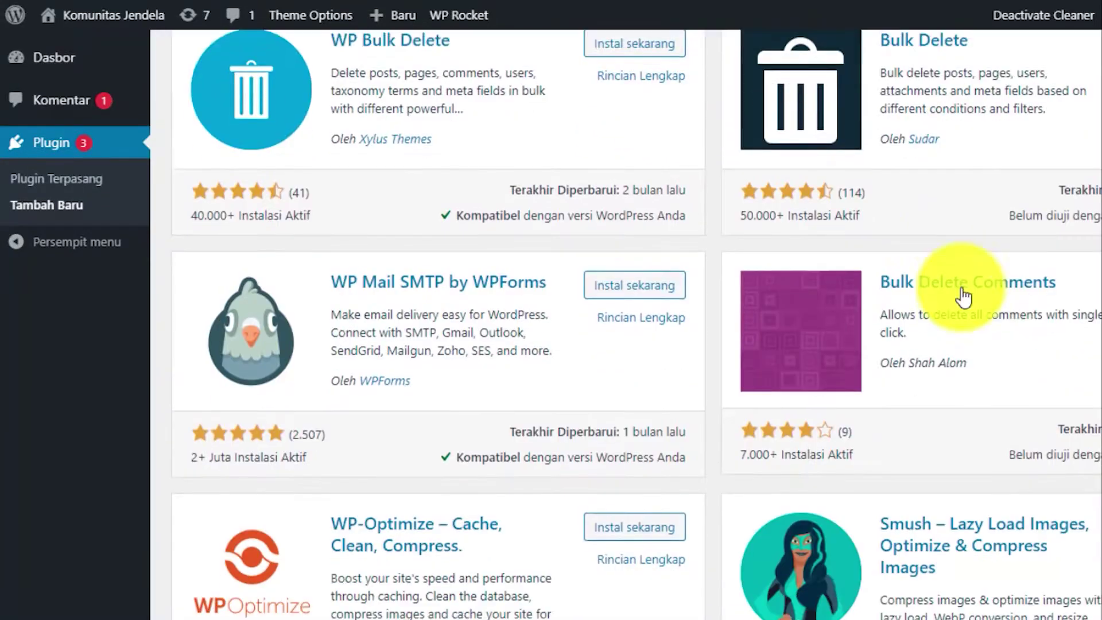
scroll(1005, 299, up, 2)
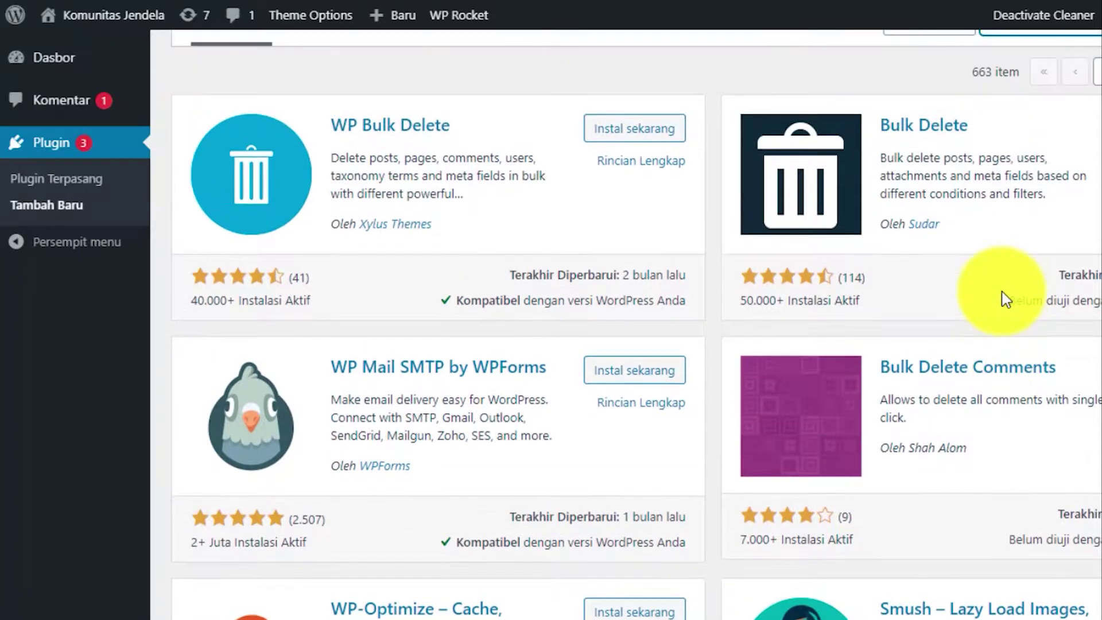
scroll(1005, 299, down, 6)
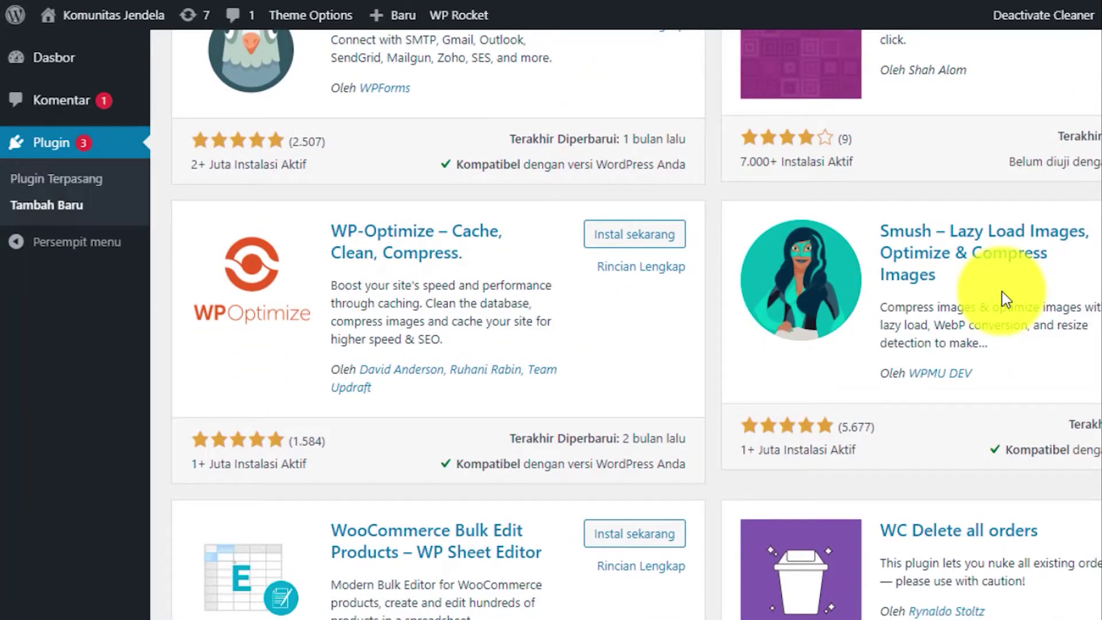
scroll(1005, 299, up, 8)
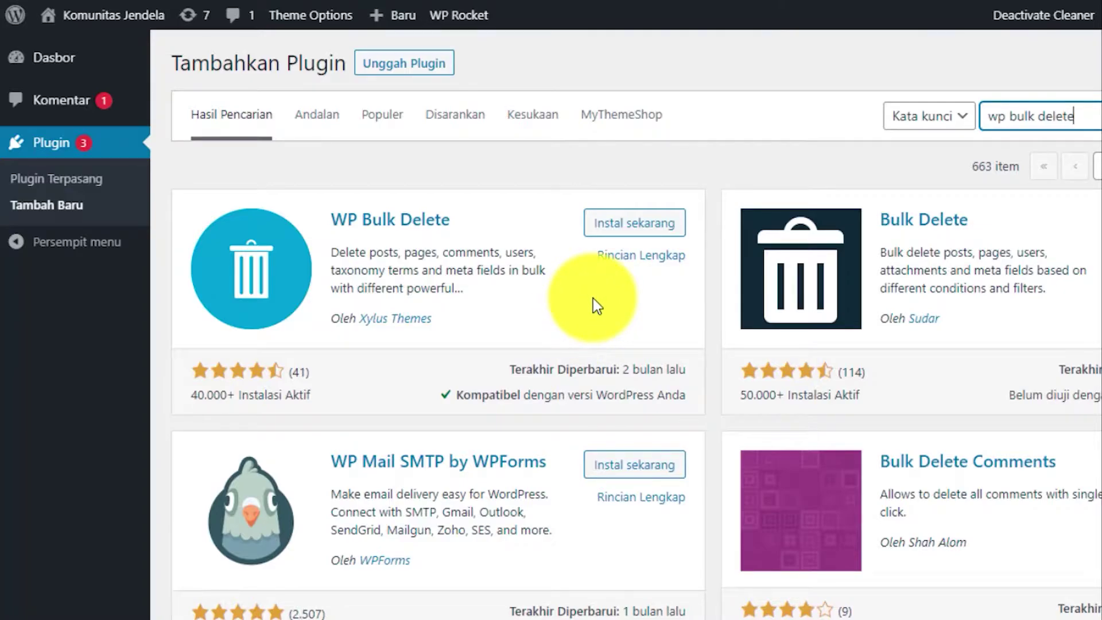
click(639, 220)
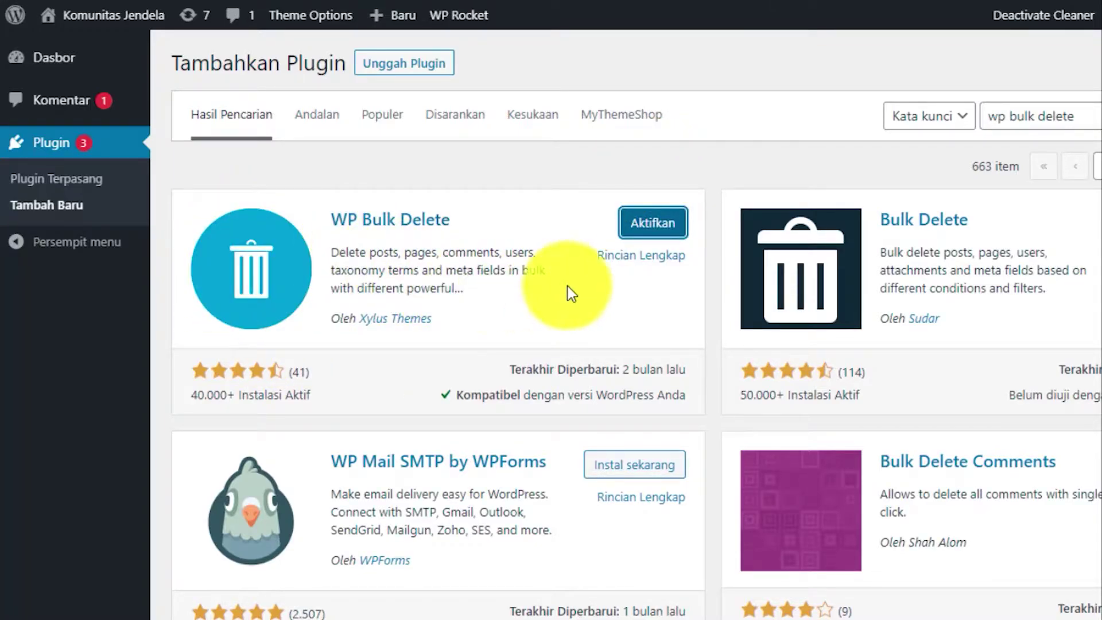
click(656, 223)
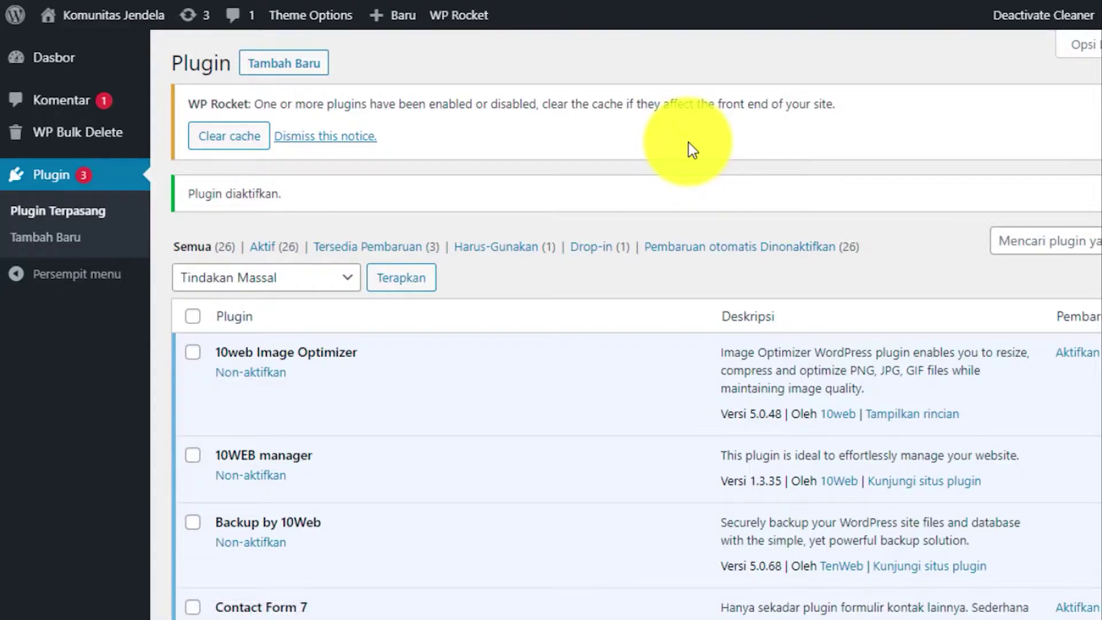
Step: Delete all pending comments immediately using WP Bulk Delete's Delete Comments tool, and confirm the deletion
mouse_move(46, 141)
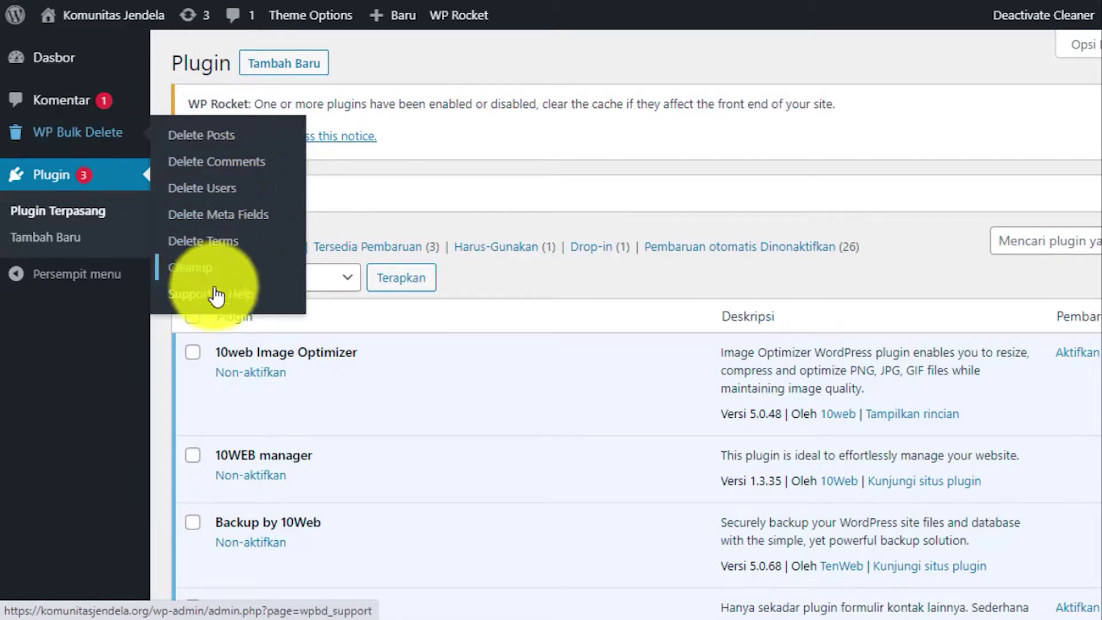
click(224, 164)
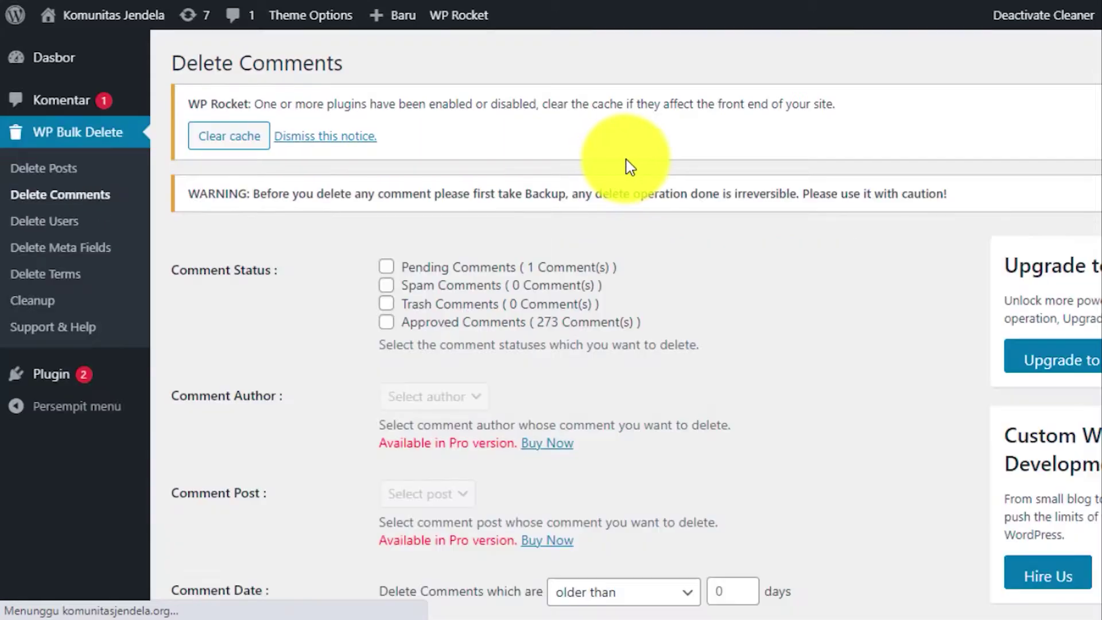
scroll(725, 167, down, 2)
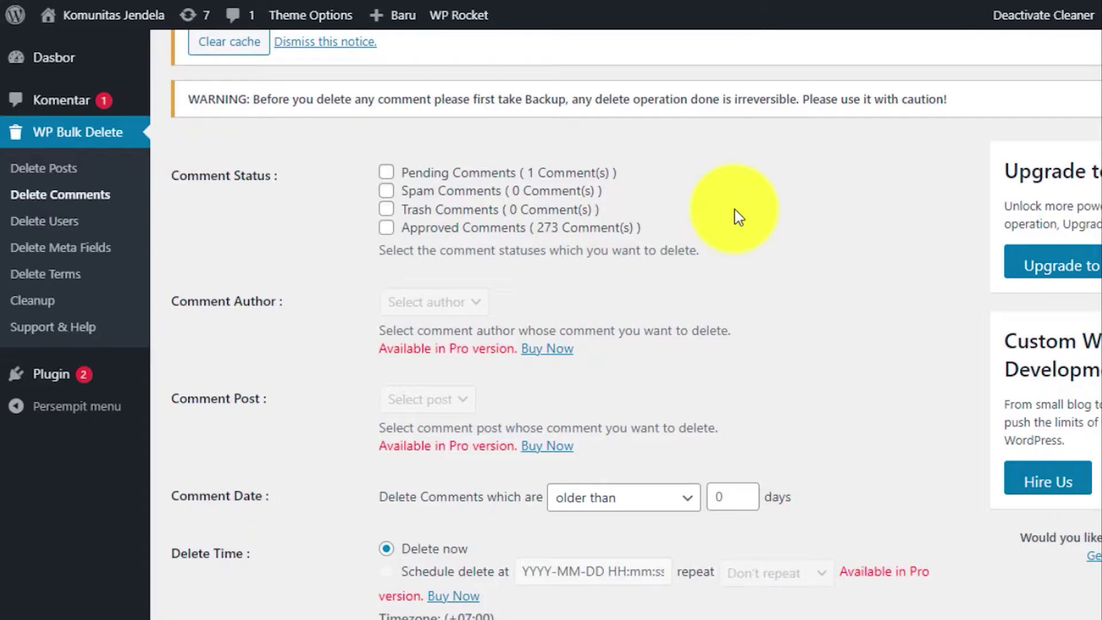
scroll(735, 209, down, 3)
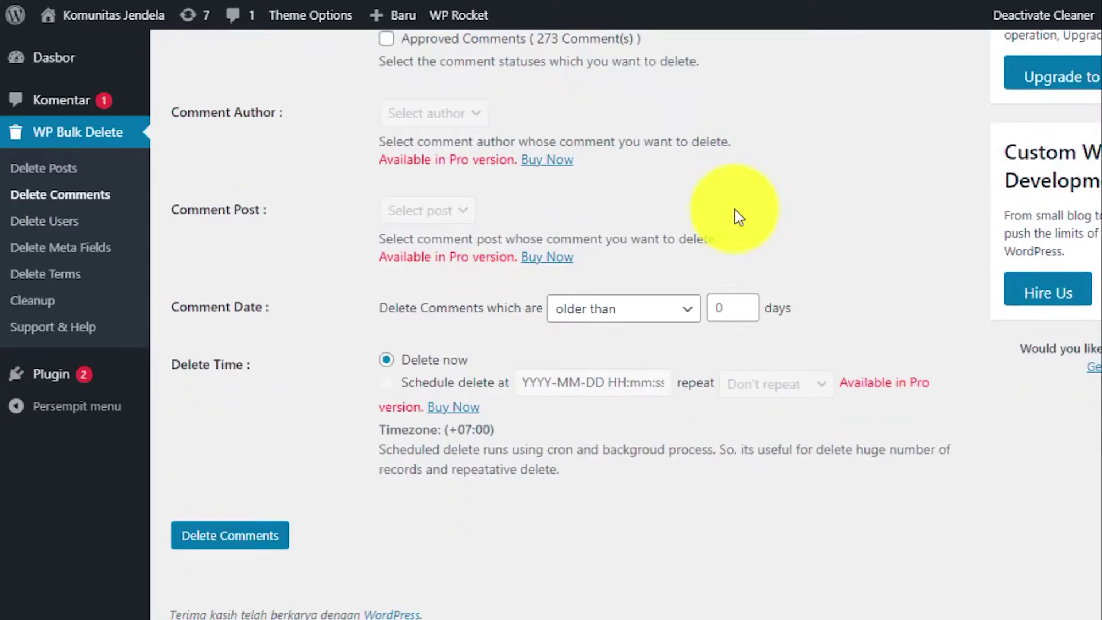
scroll(735, 209, up, 3)
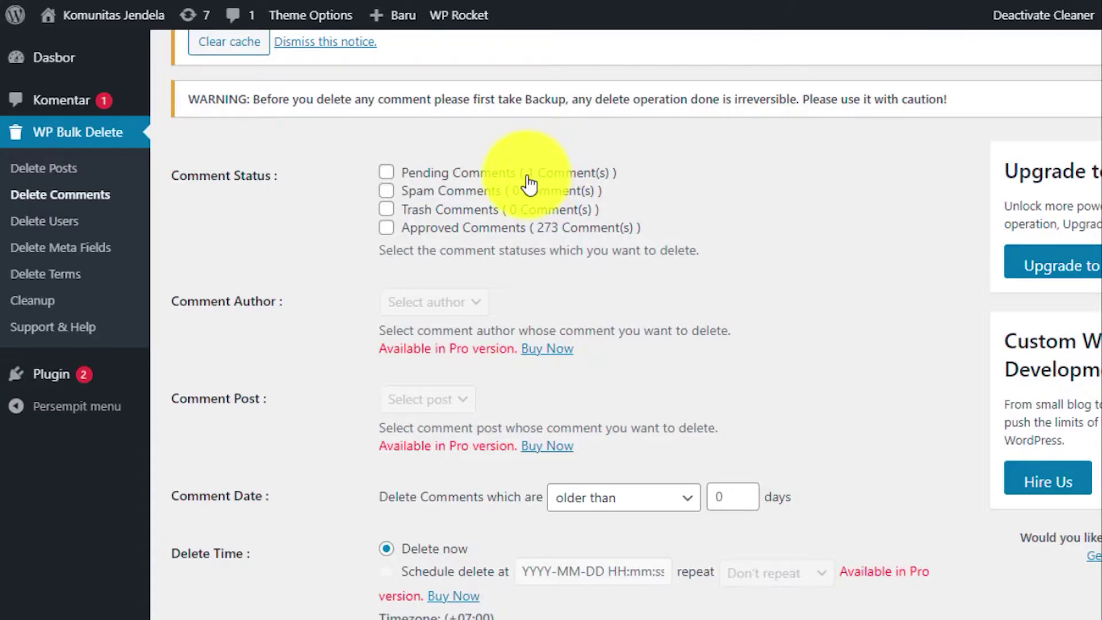
click(388, 172)
scroll(549, 138, down, 3)
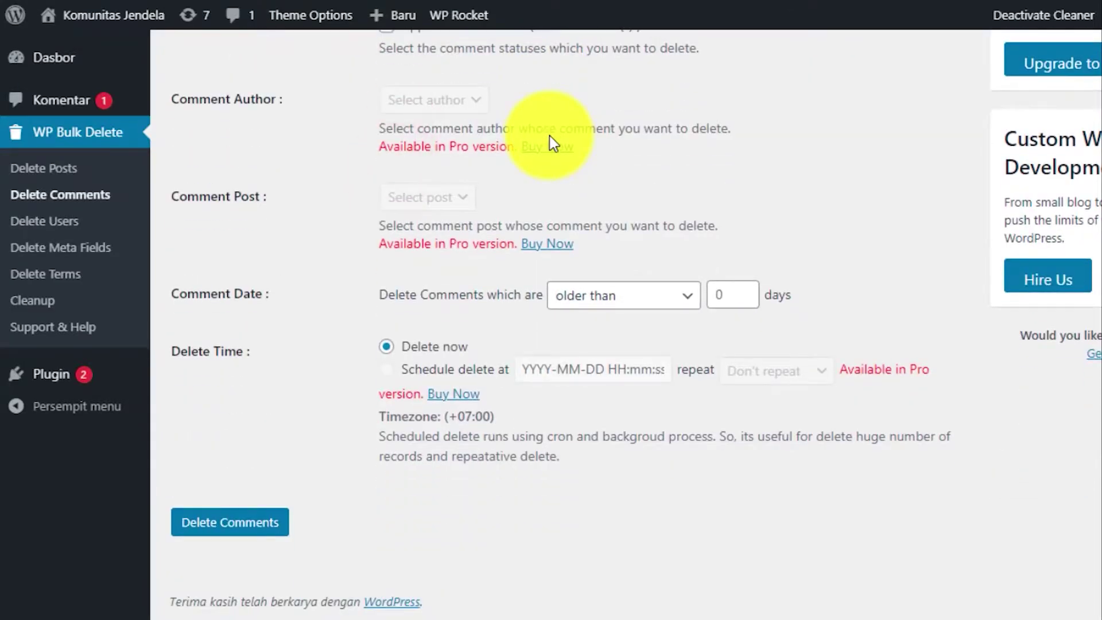
click(239, 526)
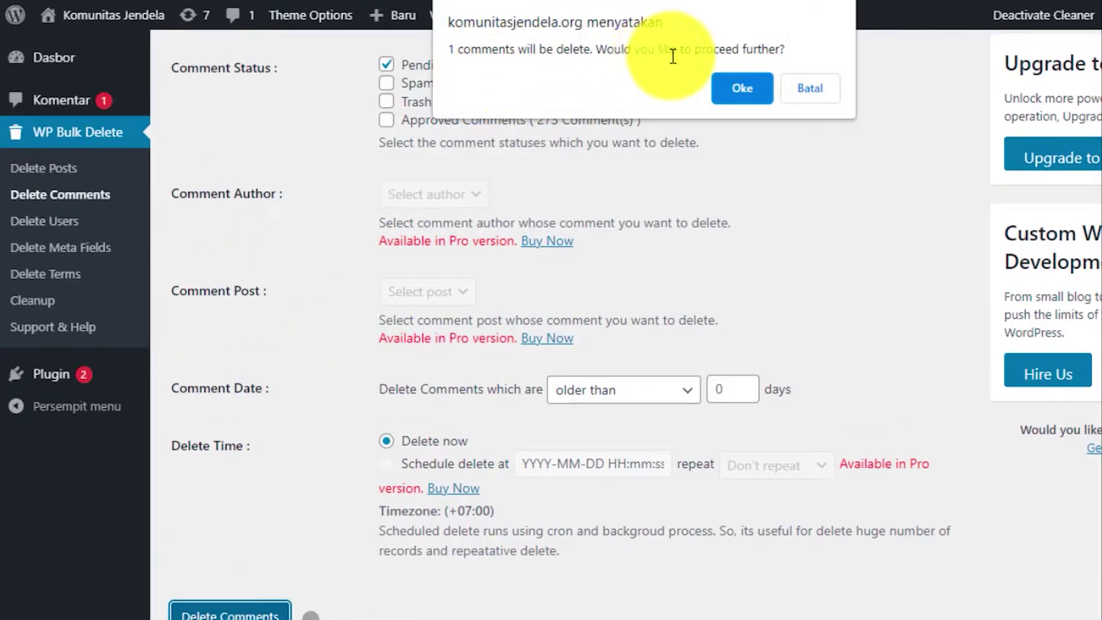
click(737, 89)
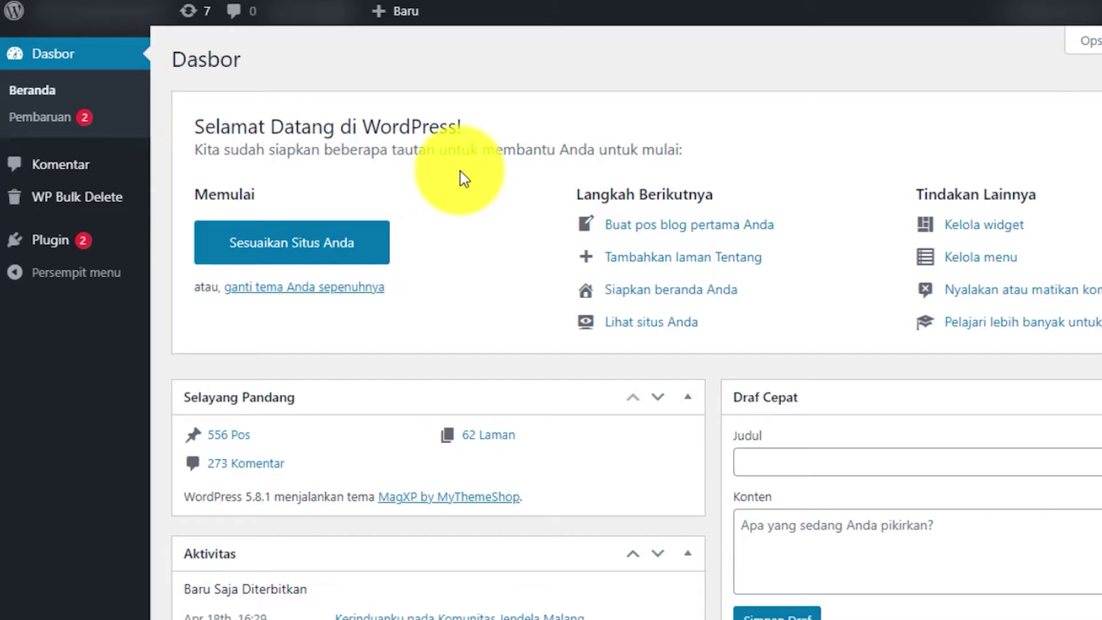
Step: Find a new plugin with the search "wp cerber", and install and activate WP Cerber Security, Anti-spam & Malware Scan
mouse_move(78, 251)
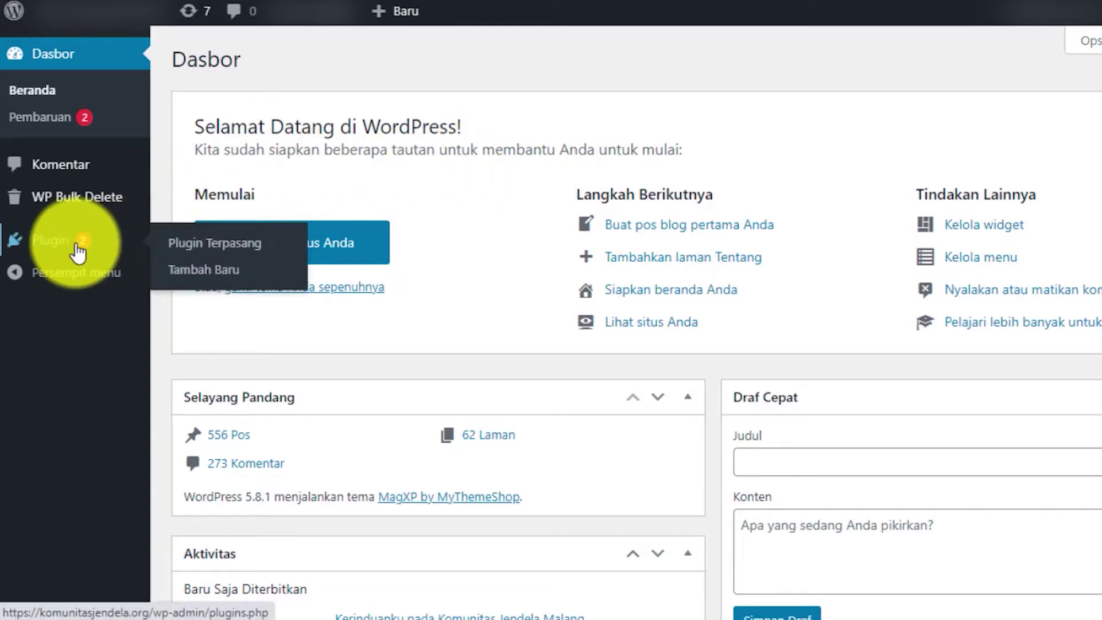
click(224, 281)
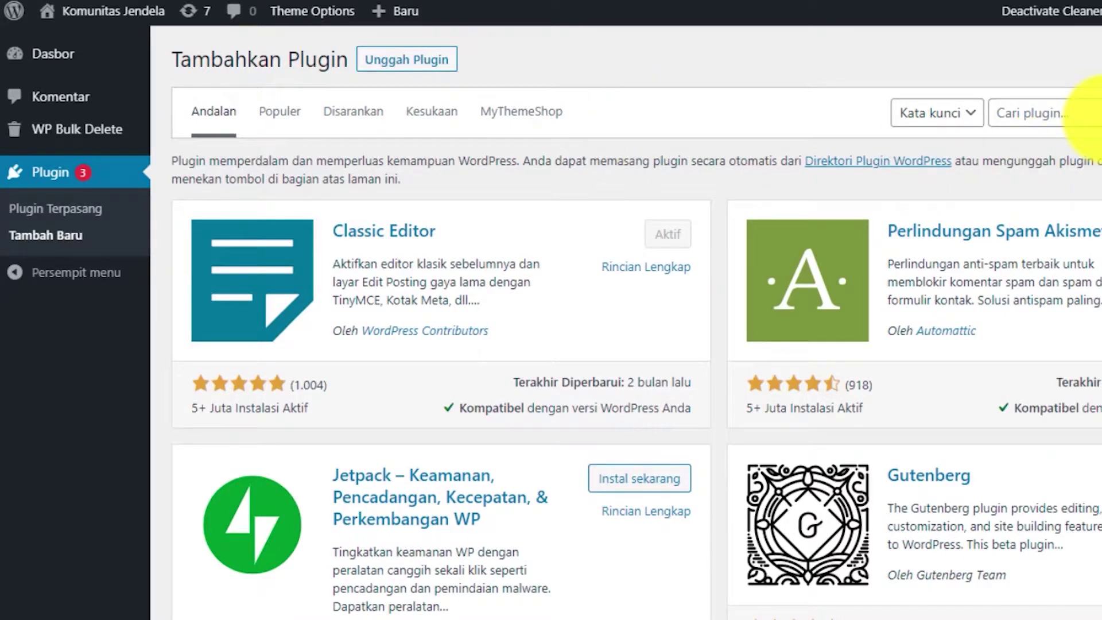
click(1063, 117)
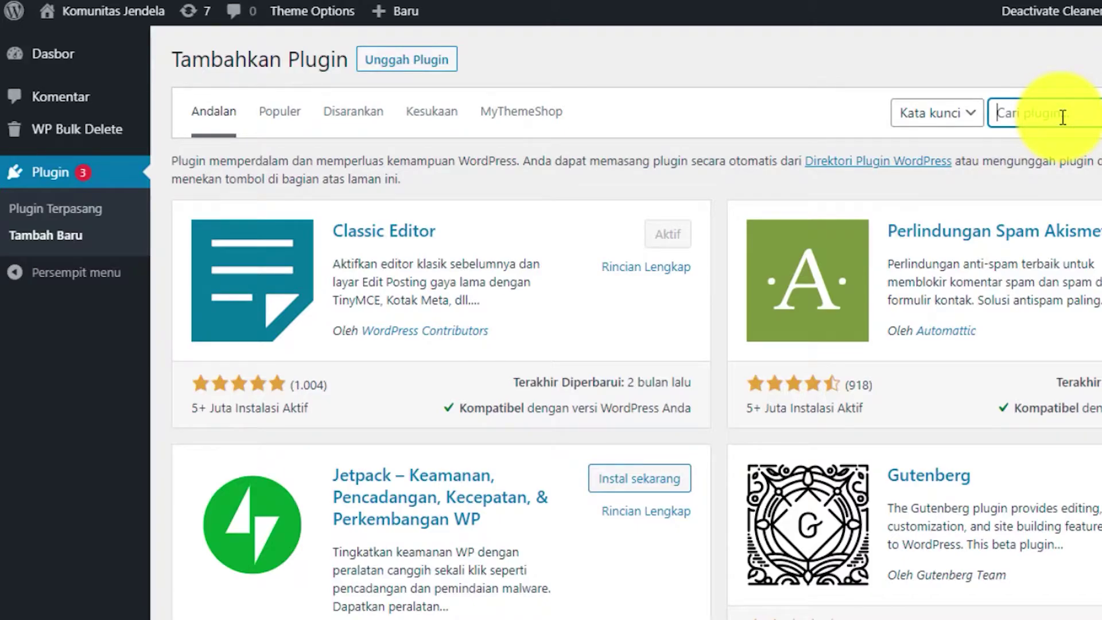
text(wp cerber)
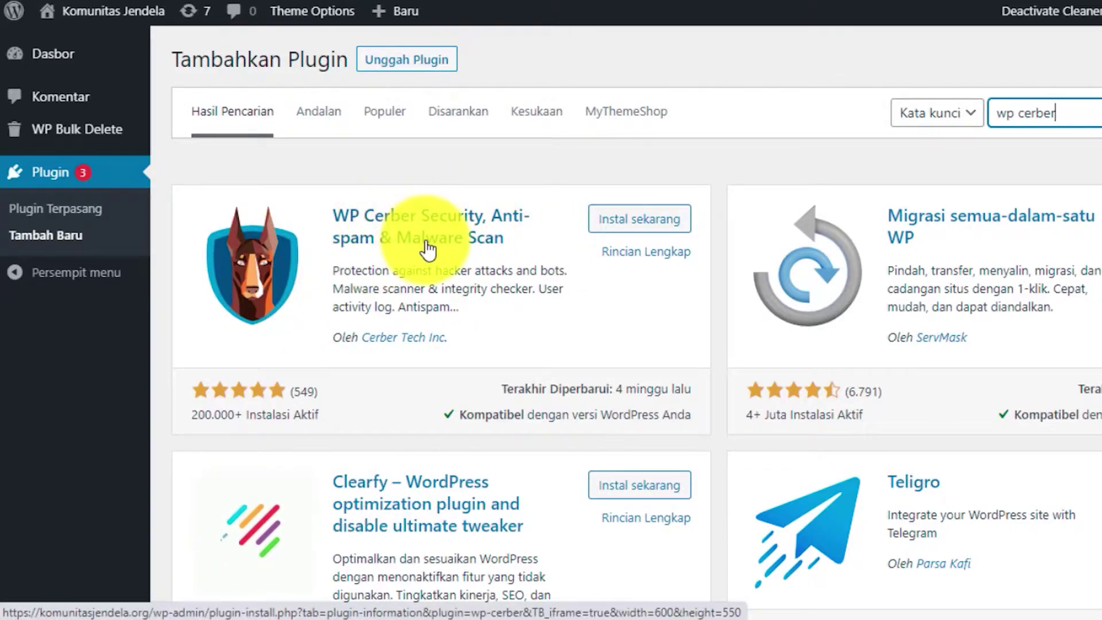
click(654, 224)
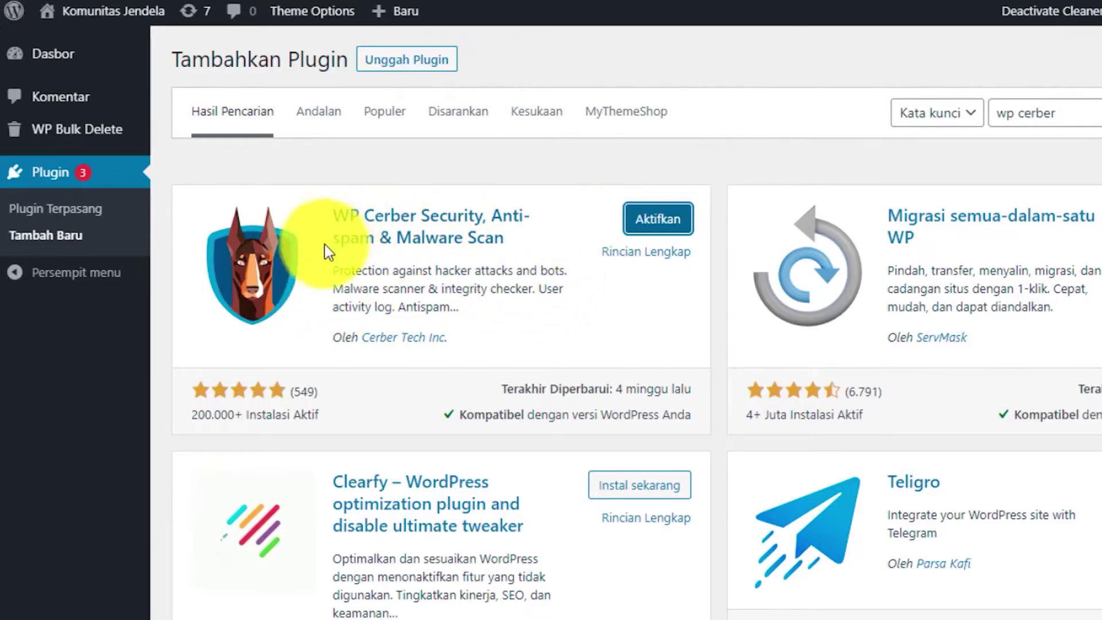
click(670, 220)
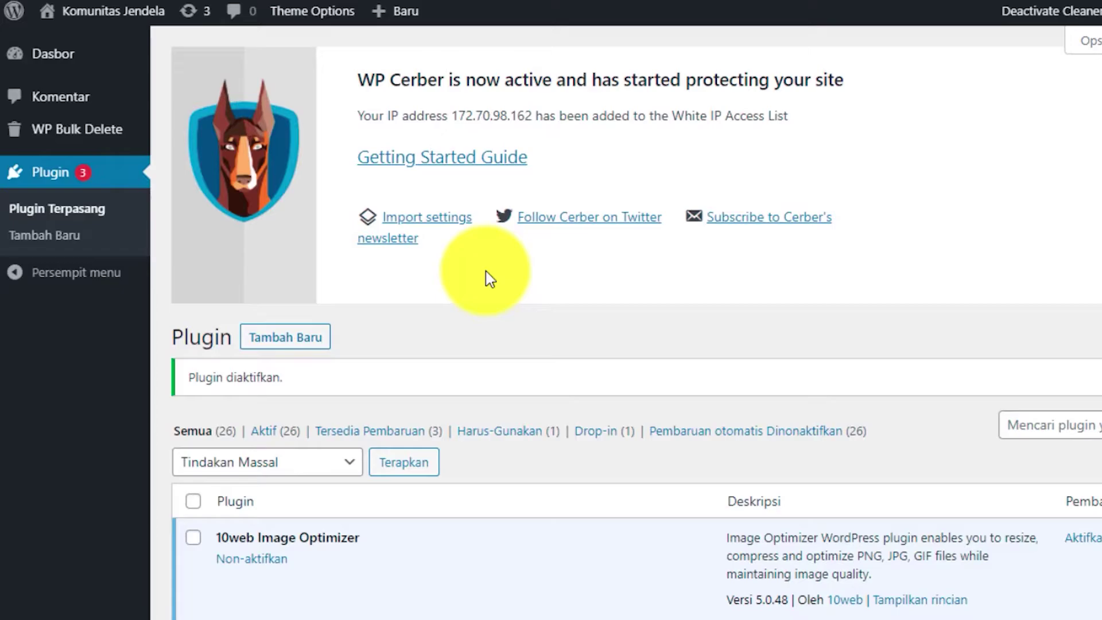
Step: Open the WP Cerber Security dashboard from its entry among the installed plugins
scroll(486, 271, down, 10)
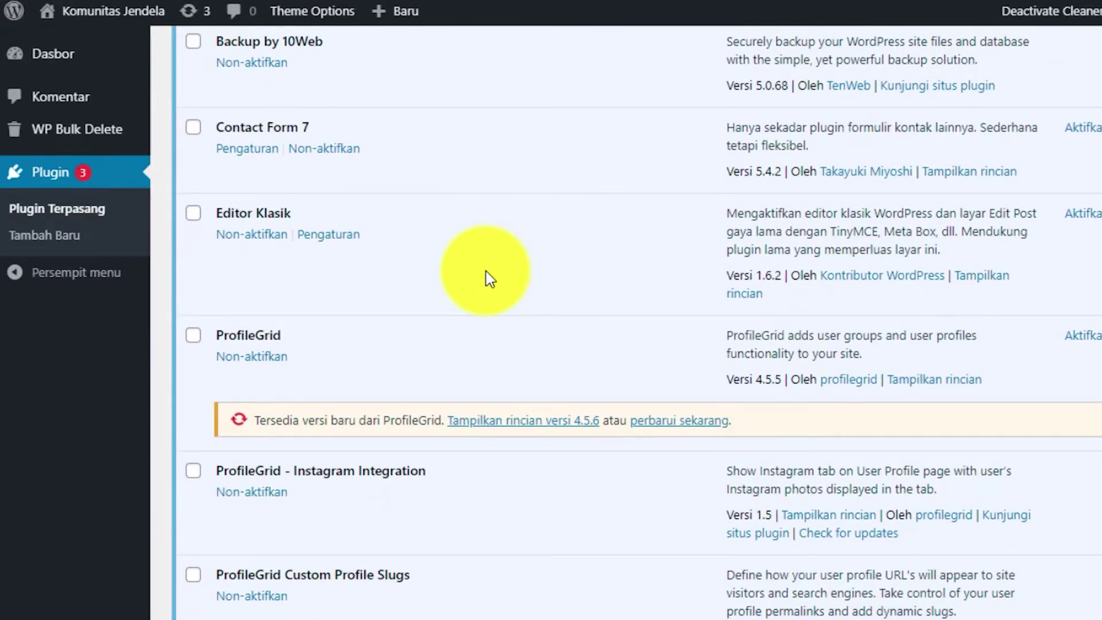
scroll(385, 288, down, 20)
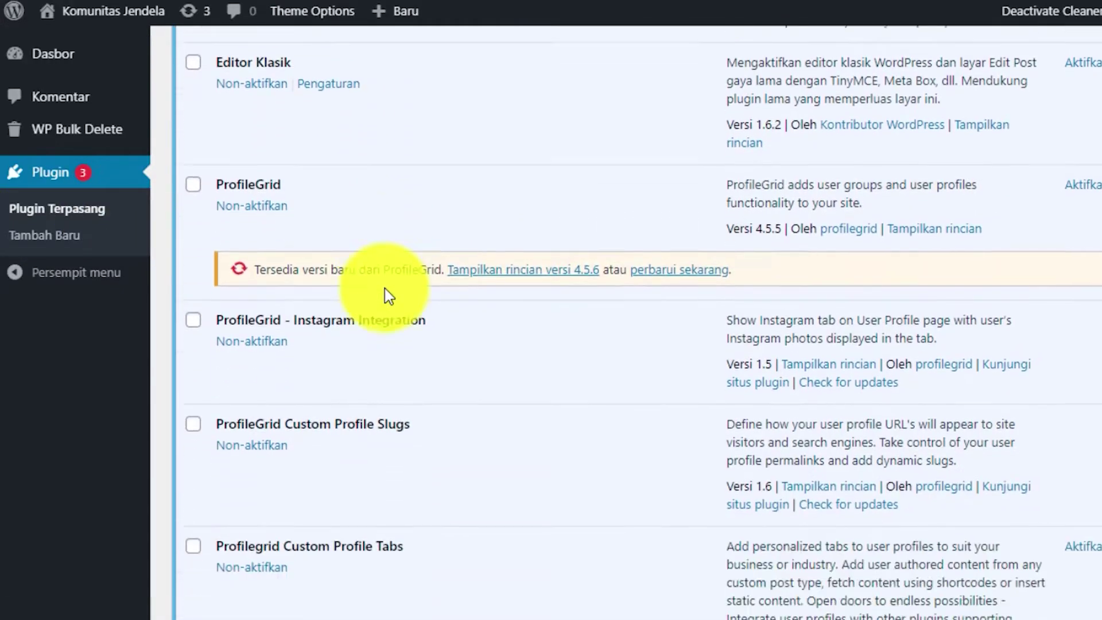
scroll(390, 295, down, 5)
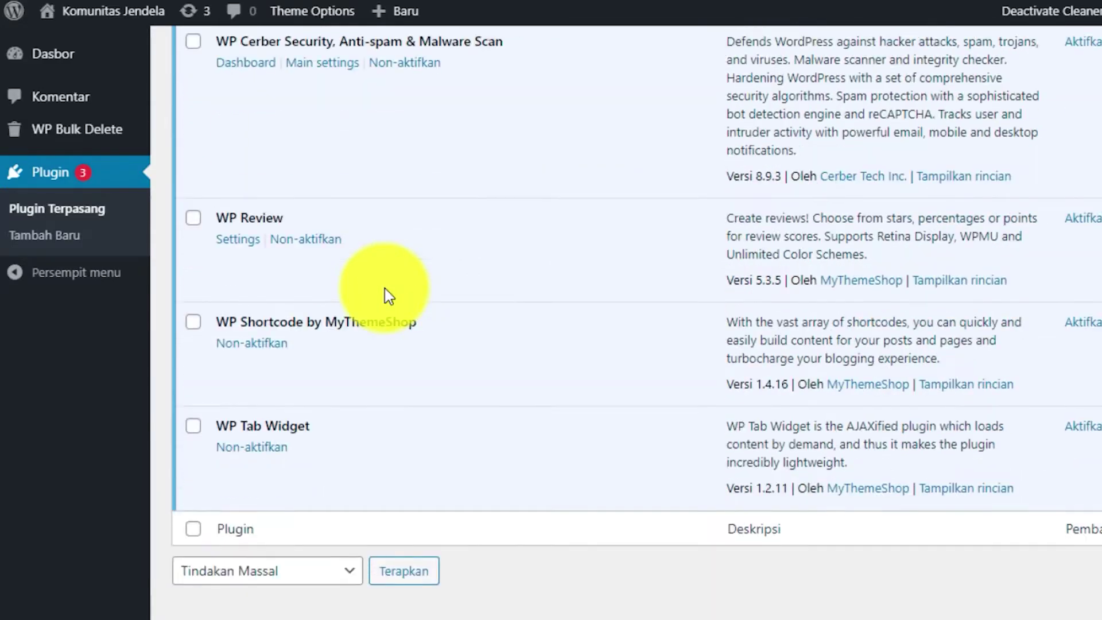
scroll(389, 296, up, 3)
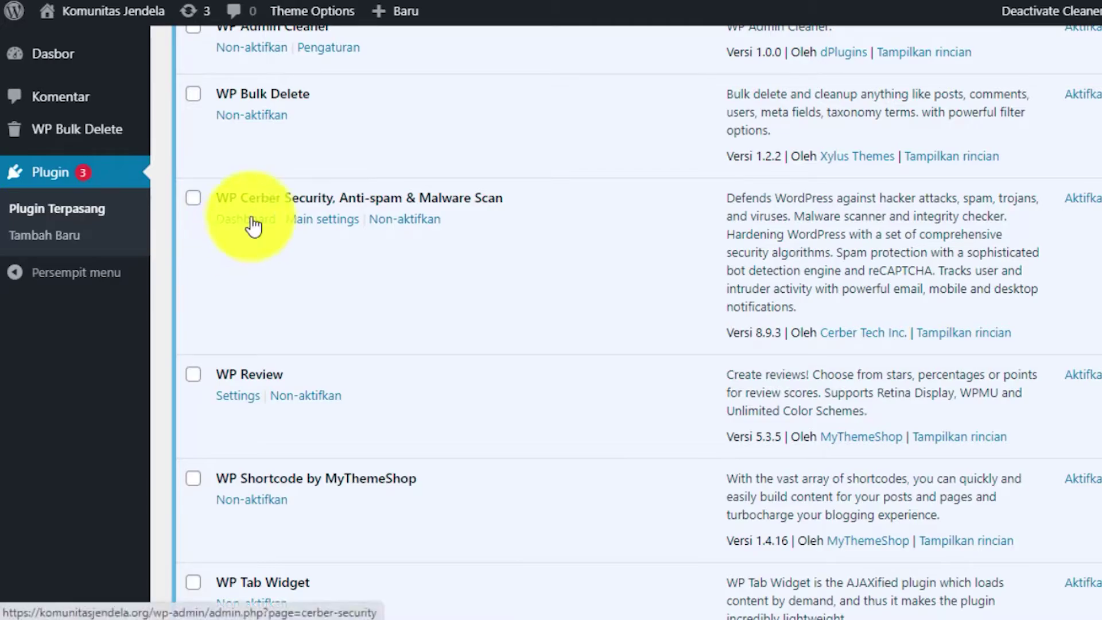
click(252, 224)
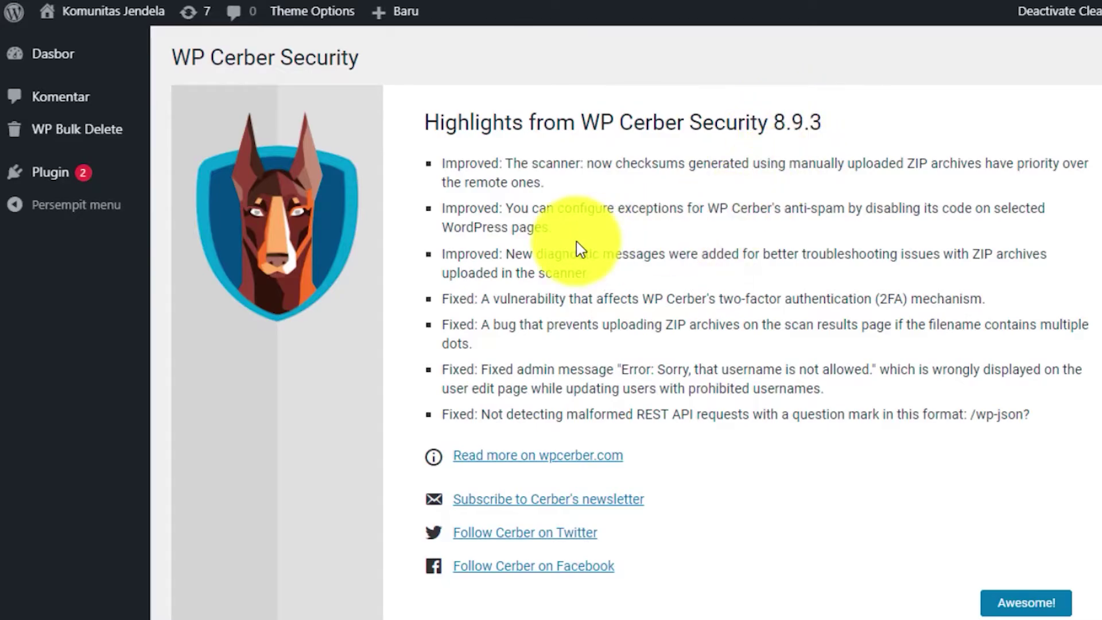
Step: Examine the version highlights, security statistics and activity sections on the WP Cerber Security dashboard
scroll(576, 241, down, 2)
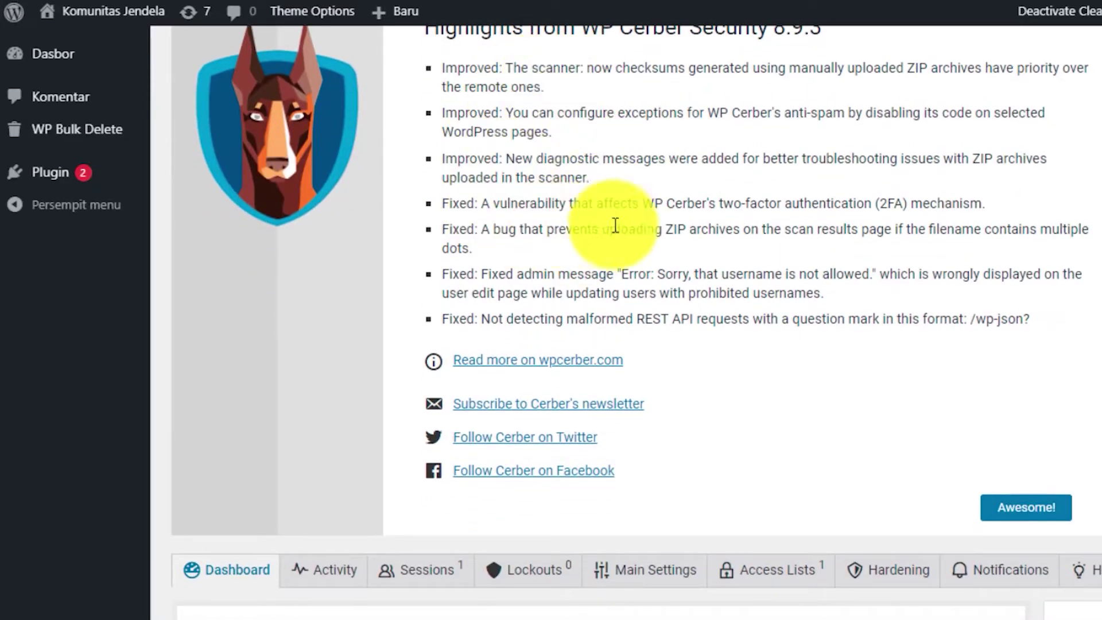
scroll(728, 298, down, 6)
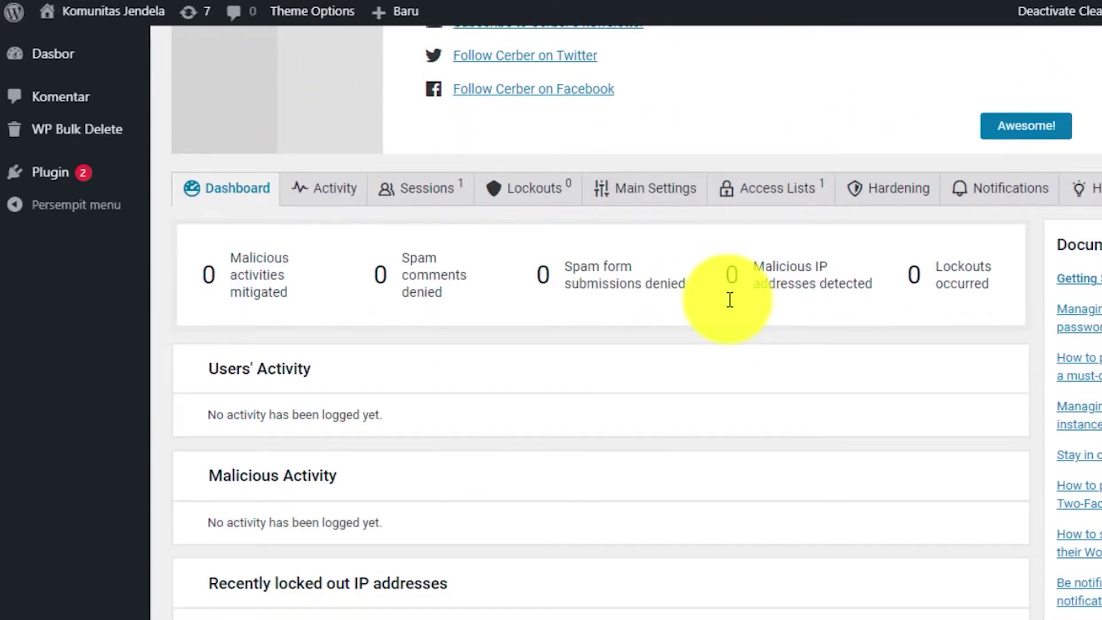
scroll(729, 300, down, 2)
scroll(502, 101, down, 2)
scroll(457, 126, up, 2)
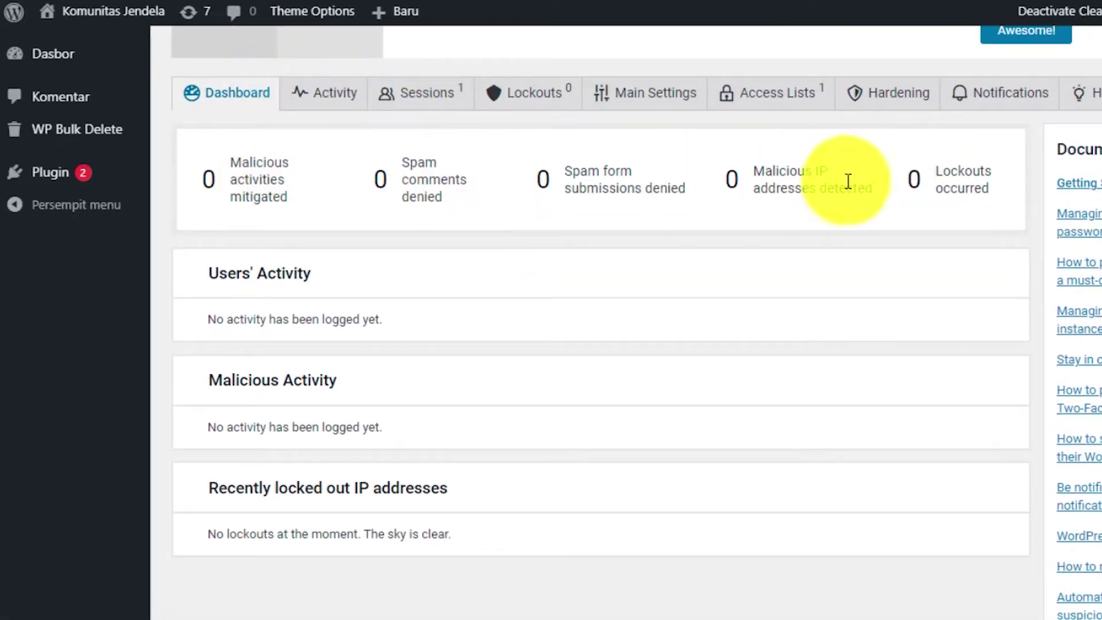
mouse_move(848, 181)
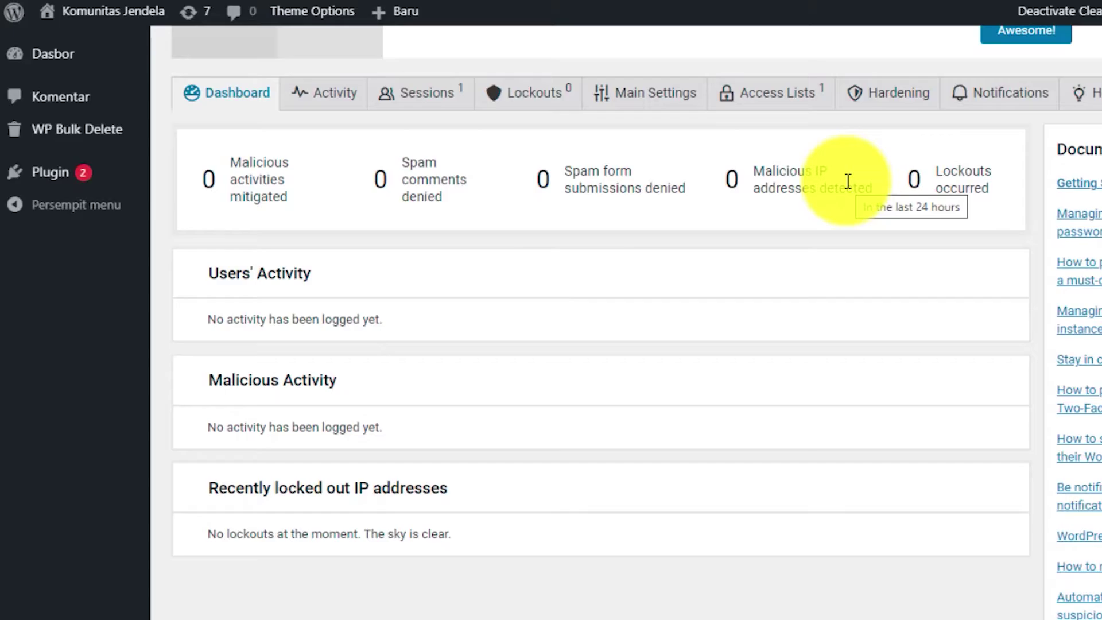